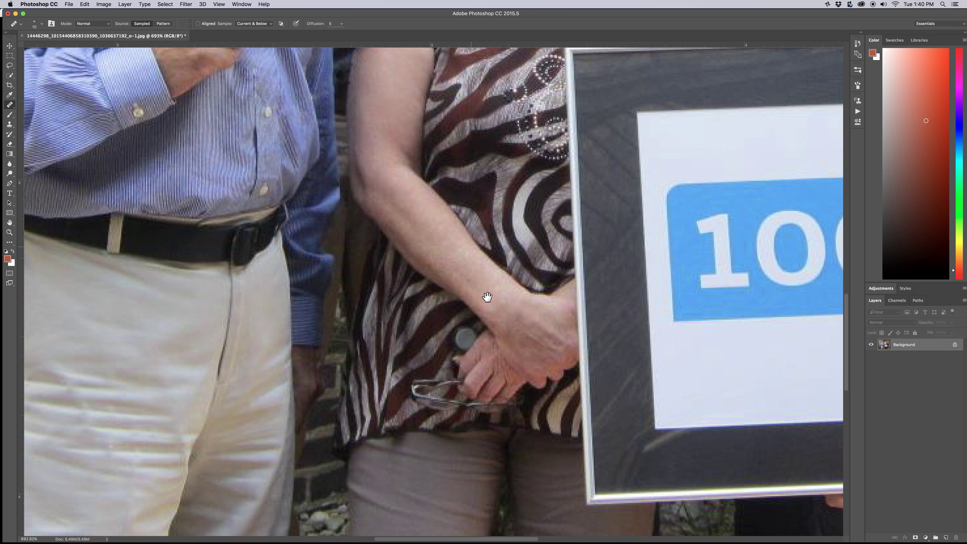
Try healing the spot on the blue striped shirt's button placket below the man's hand, stepping back unwanted strokes
drag(488, 297, 569, 486)
click(337, 273)
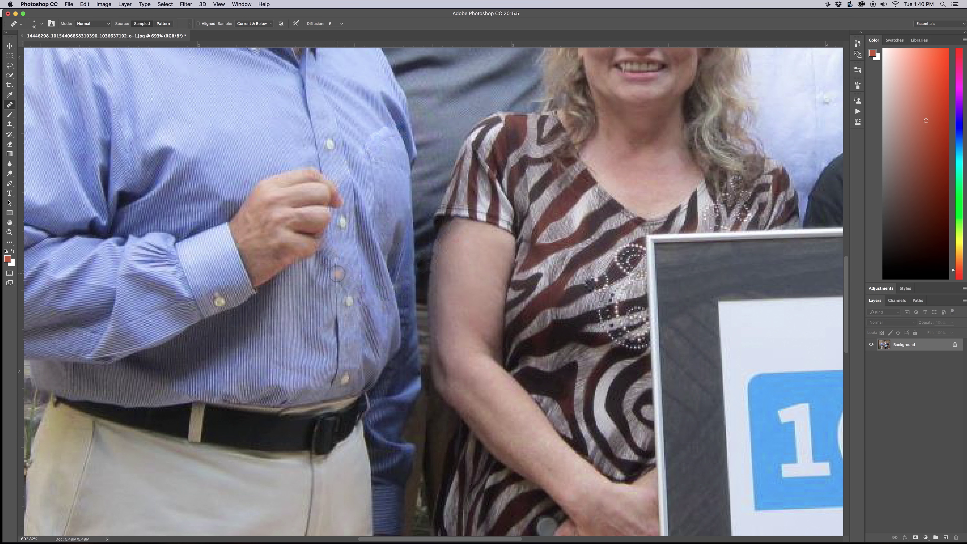
key(super+z)
alt+click(334, 278)
click(334, 270)
alt+click(334, 272)
click(332, 258)
key(super+alt+z)
Heal away the outer left end of the eyeglasses held against the zebra-print top, sampling the nearby fabric
drag(449, 336, 409, 221)
drag(412, 436, 420, 373)
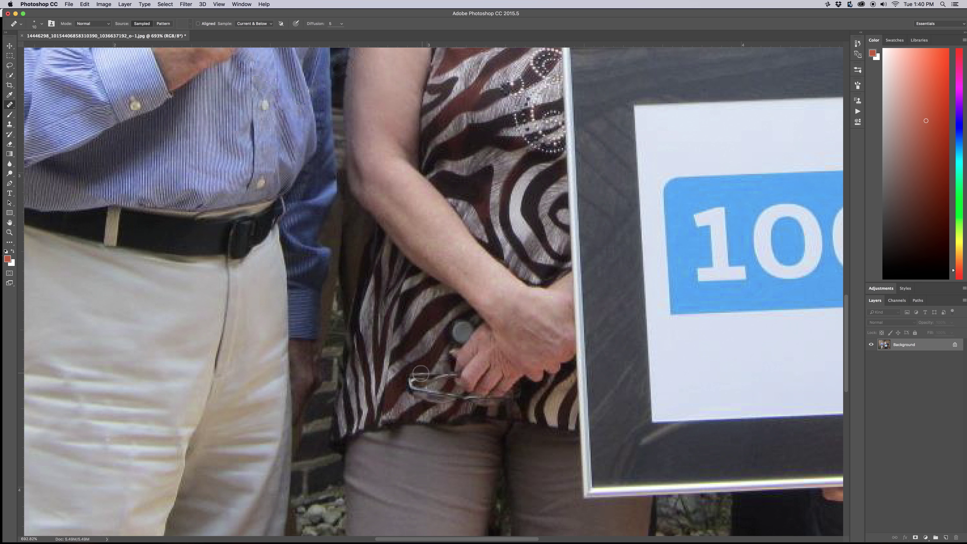
alt+click(435, 363)
click(430, 370)
mouse_move(430, 371)
mouse_down()
mouse_move(399, 389)
mouse_move(415, 377)
mouse_move(404, 384)
mouse_move(413, 397)
mouse_up()
alt+click(410, 374)
drag(409, 392, 427, 380)
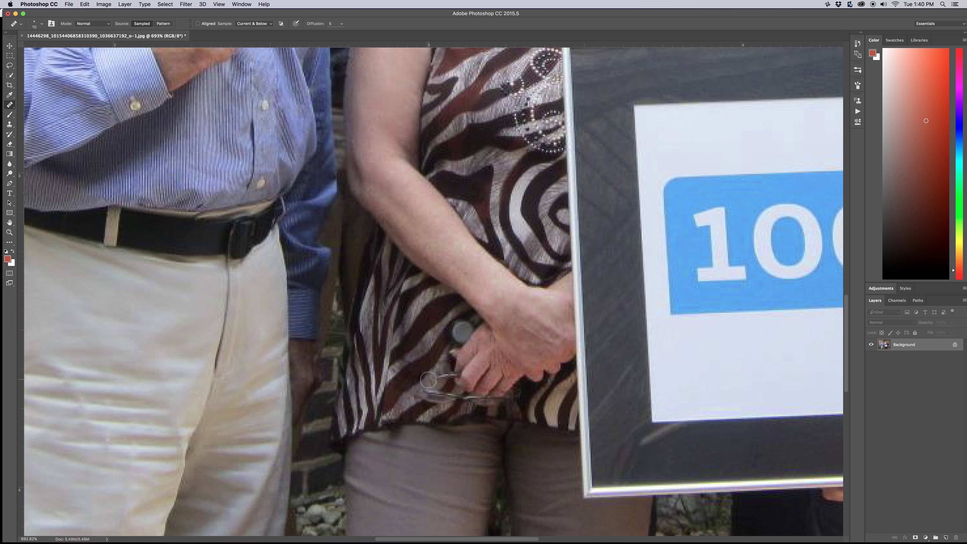
Heal away the upper rim of the eyeglasses up to the woman's fingers, using the surrounding zebra pattern
alt+click(409, 404)
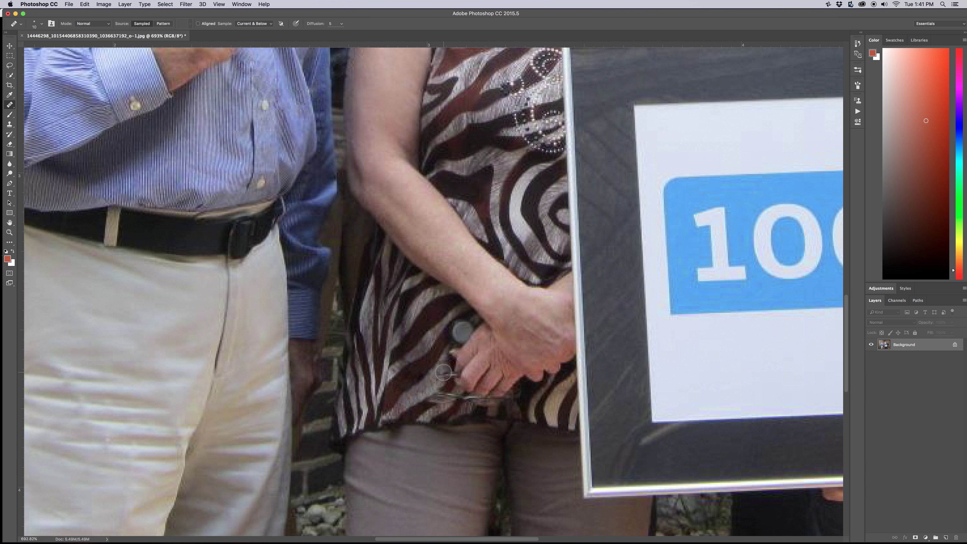
click(435, 379)
drag(441, 375, 443, 376)
alt+click(457, 368)
click(453, 374)
Heal away the lower left rim of the eyeglasses using fabric sampled near the top's hem
alt+click(435, 414)
alt+click(424, 407)
drag(433, 400, 444, 395)
alt+click(436, 392)
drag(446, 391, 442, 394)
drag(445, 397, 447, 397)
alt+click(449, 405)
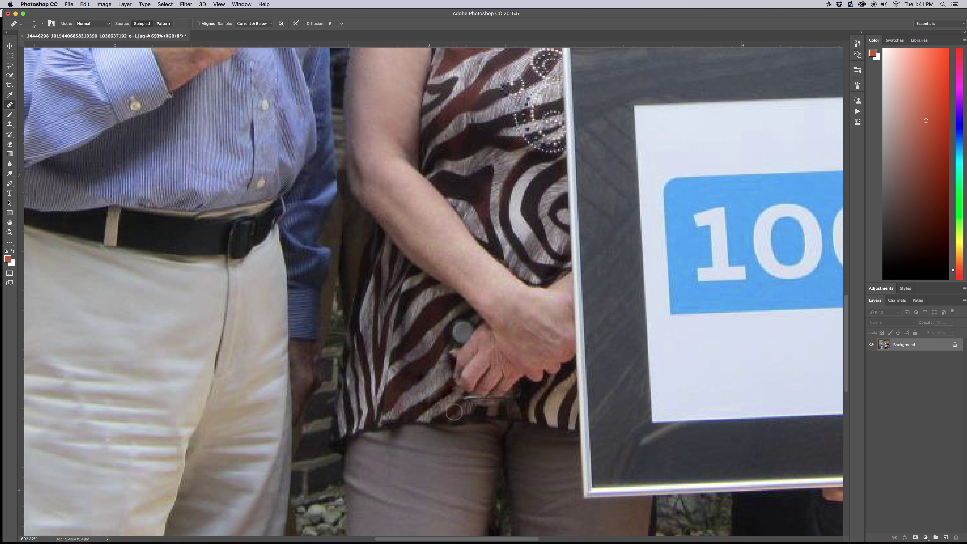
Heal out the remaining eyeglass edge running beneath the woman's fingers
alt+click(456, 406)
click(466, 399)
click(478, 397)
click(508, 407)
click(513, 445)
Touch up the fabric around the woman's fingertips using the Clone Stamp with a smaller brush
key(bracketleft)
key(bracketleft)
key(bracketleft)
alt+click(476, 413)
key(s)
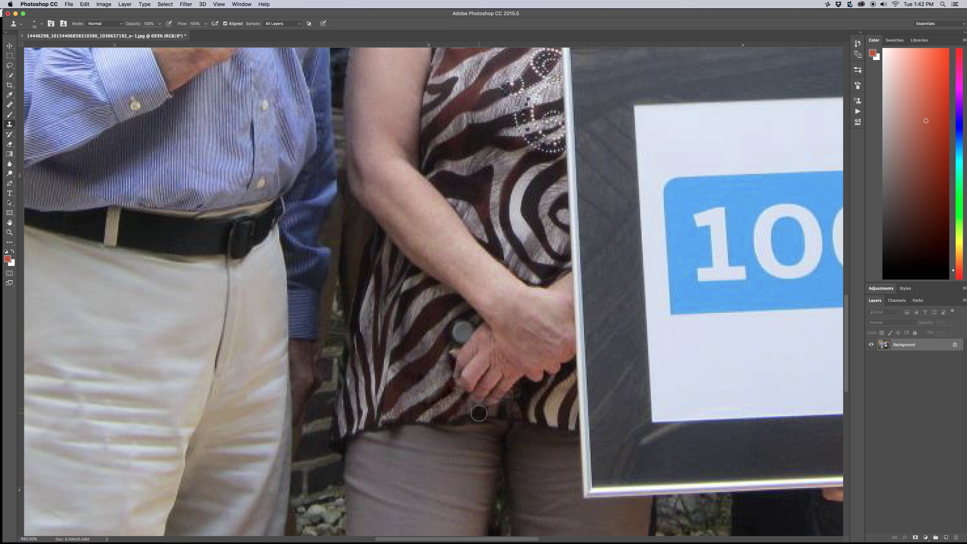
key(bracketleft)
key(bracketleft)
key(bracketleft)
click(456, 382)
Clone zebra-print fabric over the round silver disc beside the woman's clasped hands
drag(433, 335, 374, 353)
scroll(374, 380, up, 3)
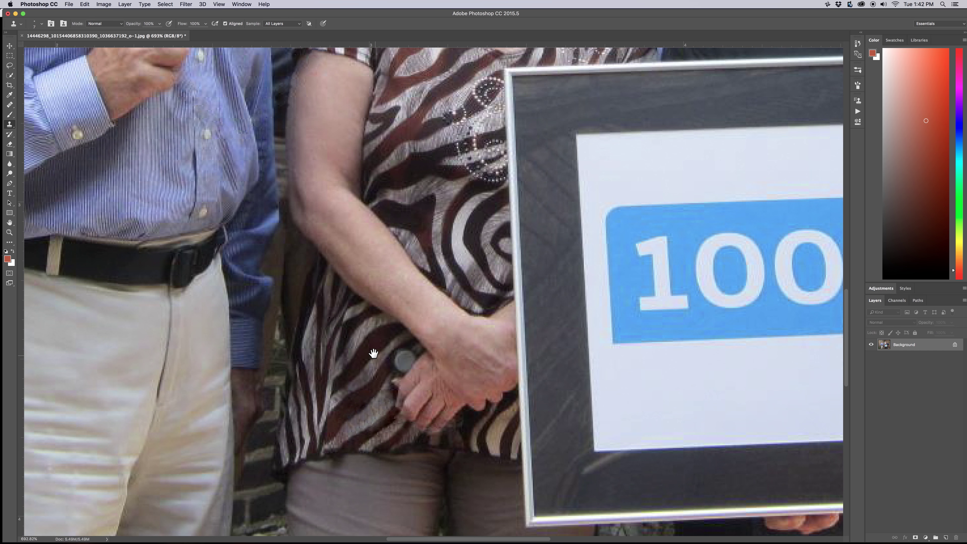
alt+click(389, 372)
mouse_move(396, 365)
mouse_down()
mouse_move(381, 384)
mouse_move(403, 355)
mouse_up()
click(405, 365)
drag(406, 365, 414, 353)
drag(415, 353, 383, 393)
key(j)
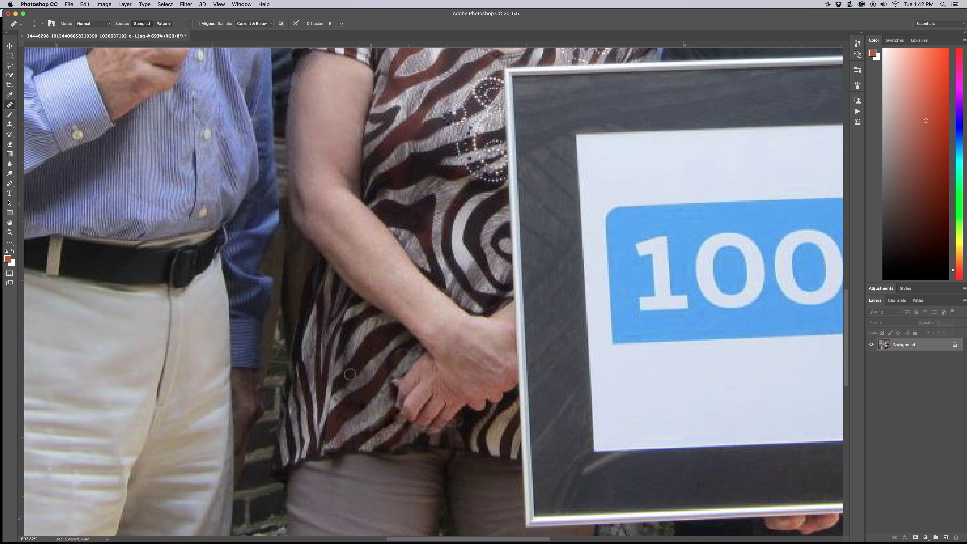
click(404, 297)
click(480, 333)
Clone plain dark mat over the window reflections near the lower right corner of the framed 1000 sign
drag(555, 370, 369, 309)
mouse_move(520, 328)
mouse_down()
mouse_move(478, 334)
mouse_move(343, 259)
mouse_move(292, 248)
mouse_up()
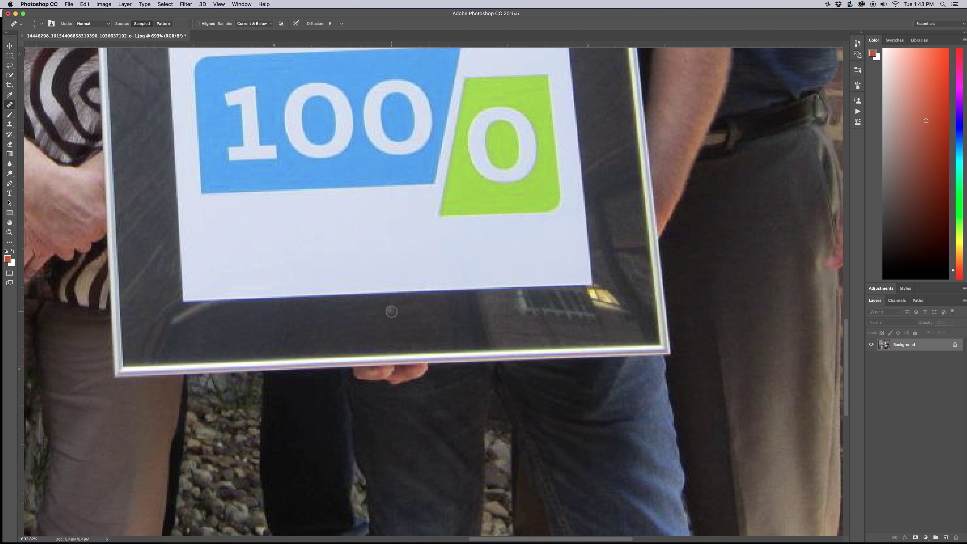
key(bracketright)
key(bracketright)
key(bracketright)
key(bracketright)
key(bracketright)
key(bracketright)
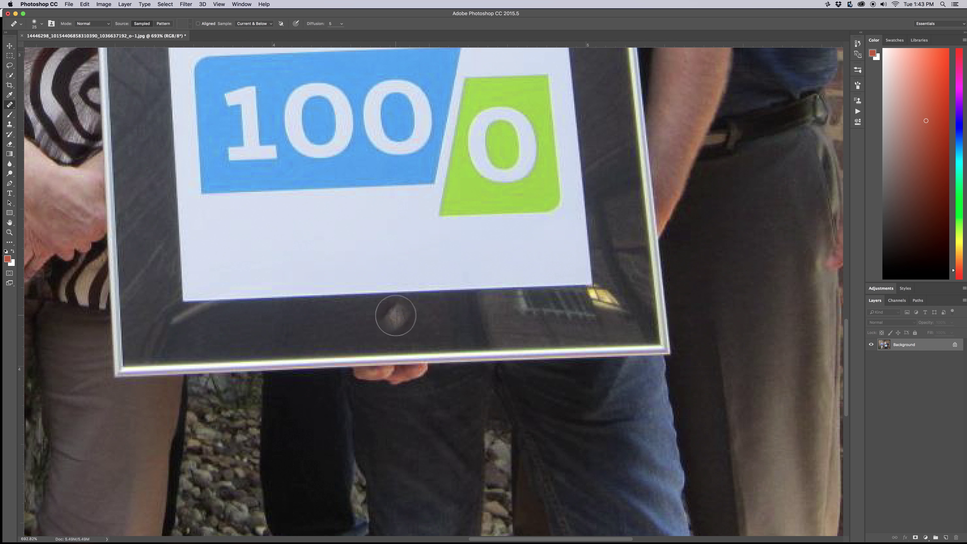
key(s)
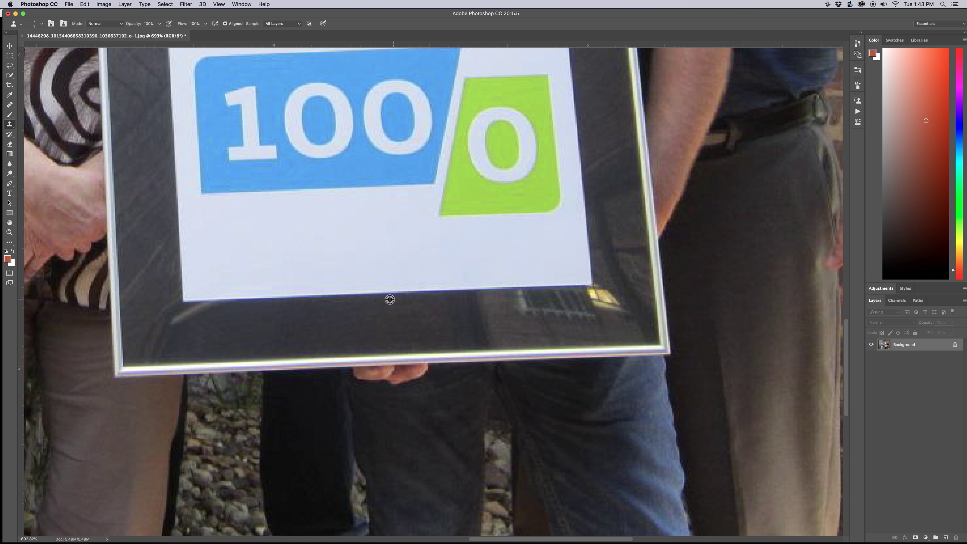
alt+click(321, 298)
mouse_move(477, 290)
mouse_down()
mouse_move(496, 302)
mouse_move(488, 317)
mouse_move(552, 292)
mouse_up()
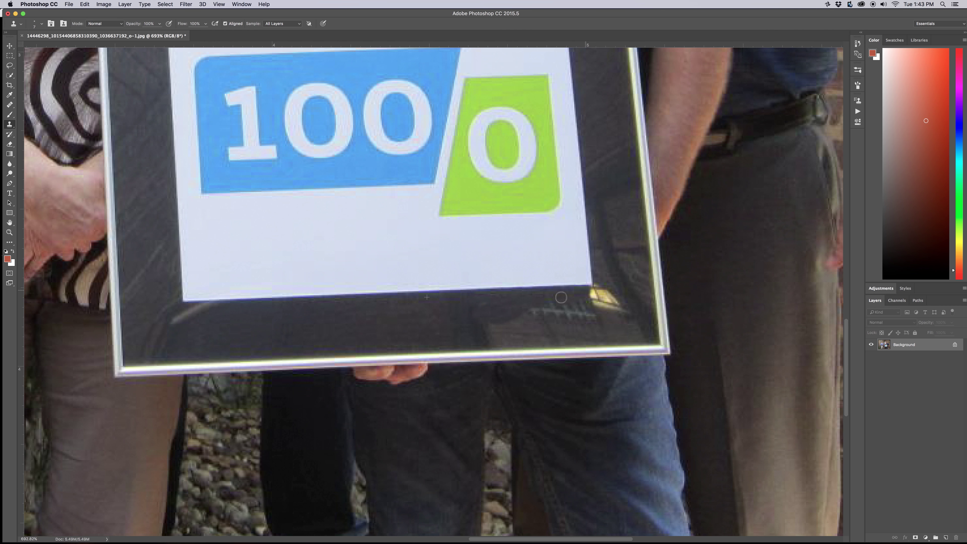
mouse_move(561, 297)
mouse_down()
mouse_move(515, 315)
mouse_move(527, 328)
mouse_move(493, 338)
mouse_move(540, 330)
mouse_move(526, 312)
mouse_move(596, 301)
mouse_move(608, 302)
mouse_move(594, 323)
mouse_move(548, 333)
mouse_move(629, 320)
mouse_up()
Enlarge the clone brush and cover the remaining reflections in the dark mat's lower right and lower left corners
key(bracketright)
key(bracketright)
key(bracketright)
key(bracketright)
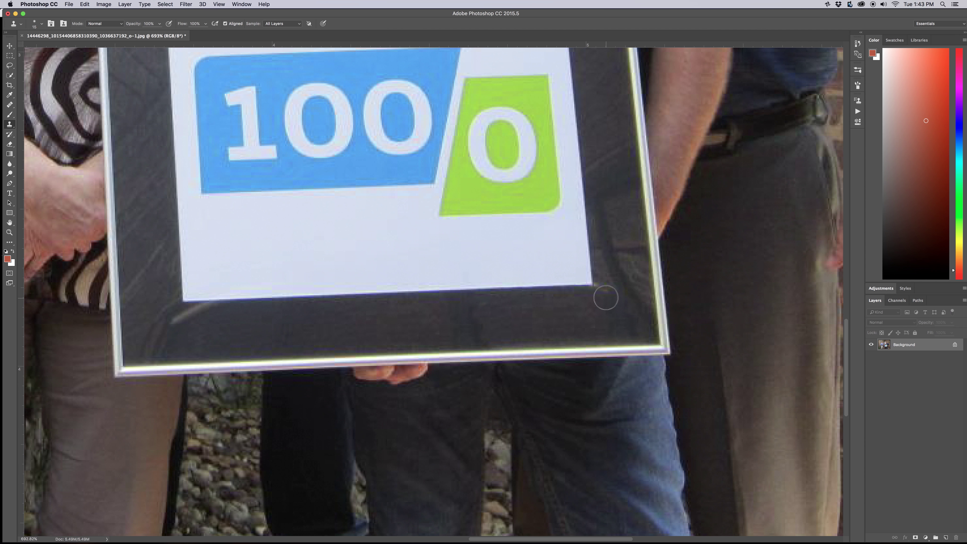
drag(606, 298, 600, 288)
drag(227, 312, 161, 316)
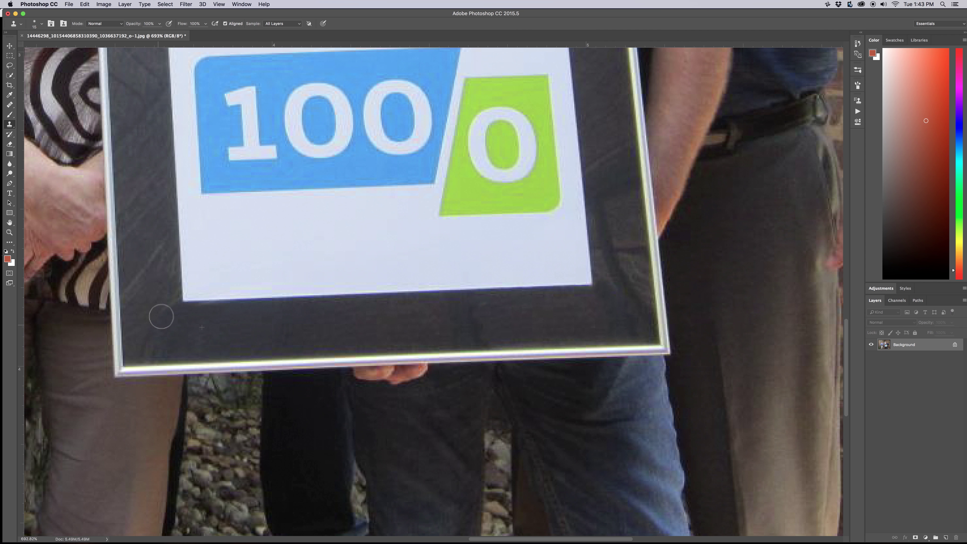
Clone clean dark mat over the streaks along the sign's right side and lower right corner
mouse_move(474, 326)
mouse_down()
mouse_move(441, 333)
mouse_move(375, 410)
mouse_up()
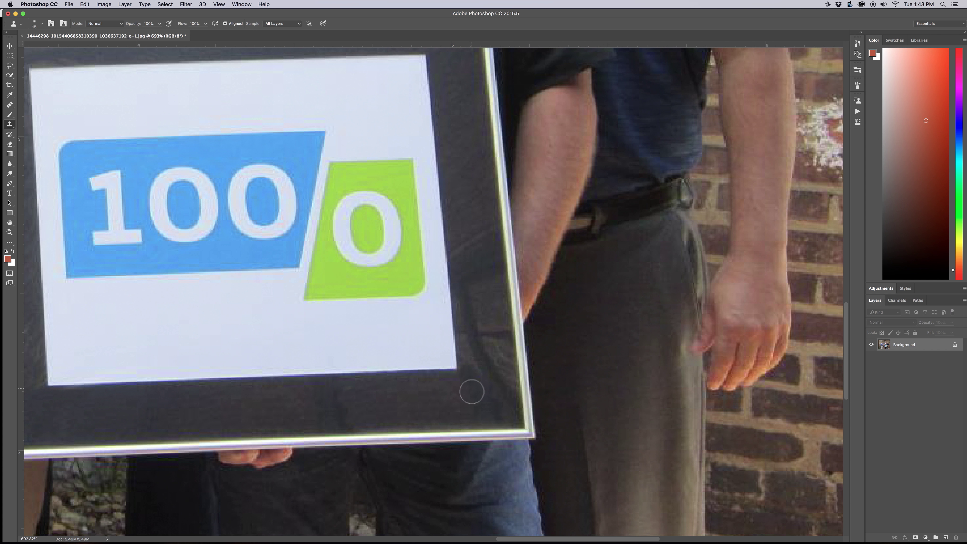
key(super+z)
key(super+z)
alt+click(453, 174)
mouse_move(460, 249)
mouse_down()
mouse_move(494, 351)
mouse_move(472, 359)
mouse_move(503, 350)
mouse_up()
alt+click(451, 404)
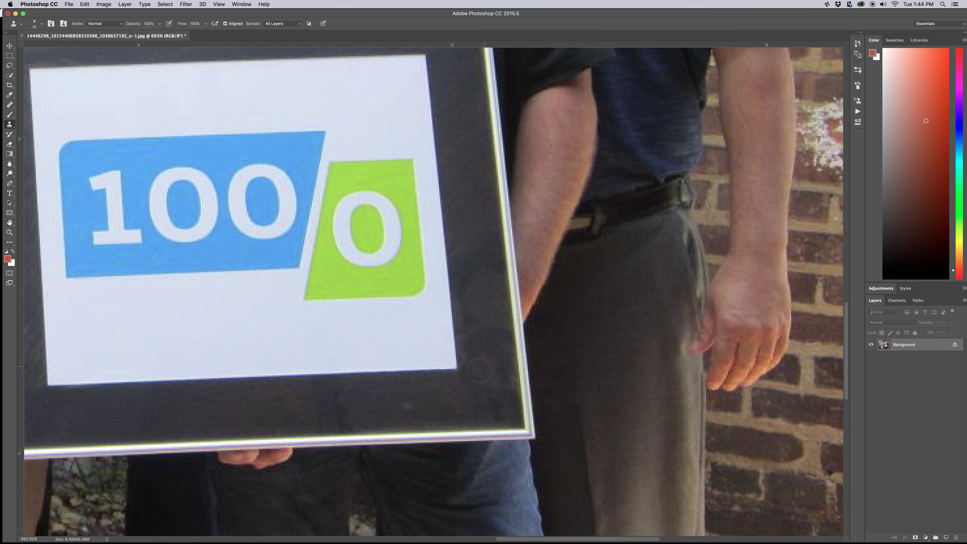
alt+click(440, 403)
click(408, 405)
alt+click(455, 405)
drag(488, 370, 482, 352)
Clone brick and mortar over the metal hook fixture on the wall beside the man in the navy polo
key(z)
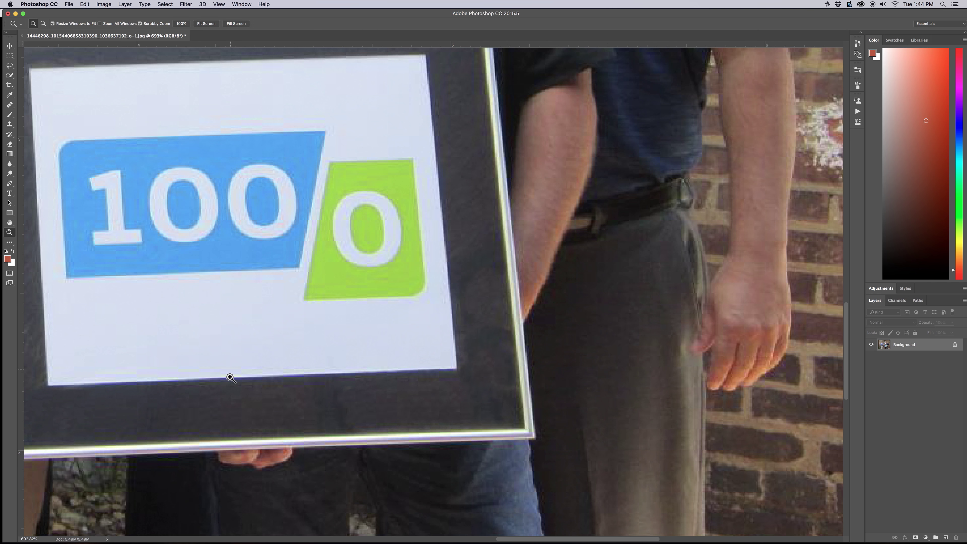
mouse_move(230, 377)
mouse_down()
mouse_move(269, 370)
mouse_move(216, 374)
mouse_move(438, 377)
mouse_move(360, 387)
mouse_up()
key(s)
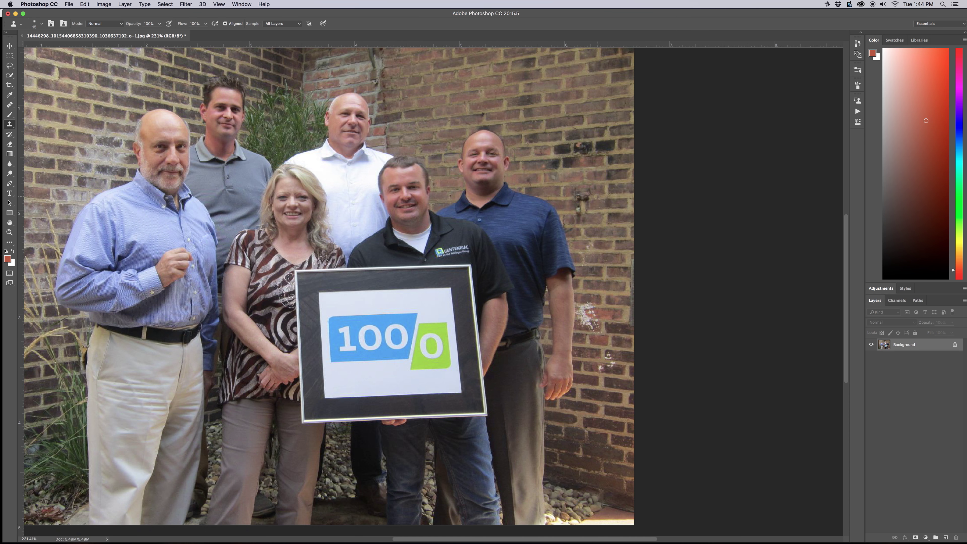
key(z)
mouse_move(591, 198)
mouse_down()
mouse_move(630, 199)
mouse_move(615, 199)
mouse_up()
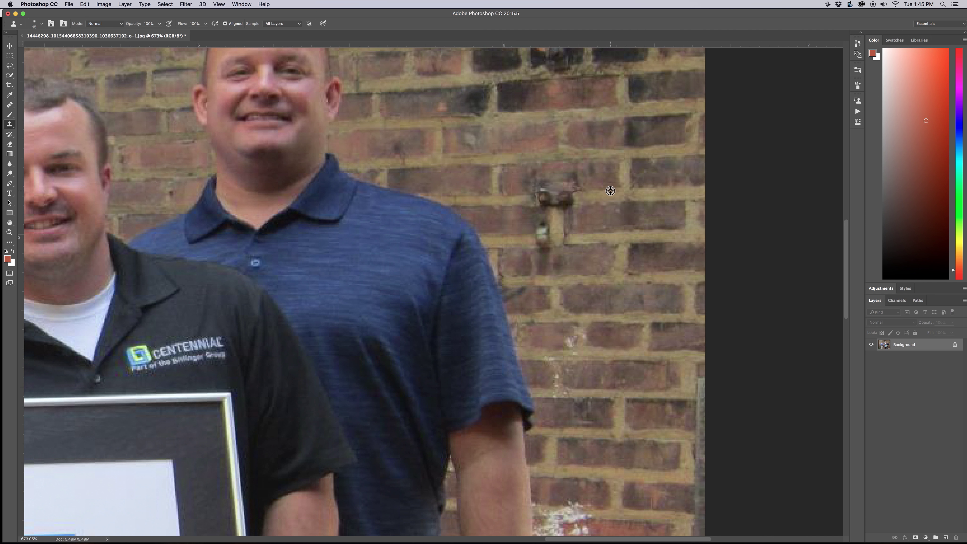
alt+click(610, 191)
click(578, 192)
click(550, 196)
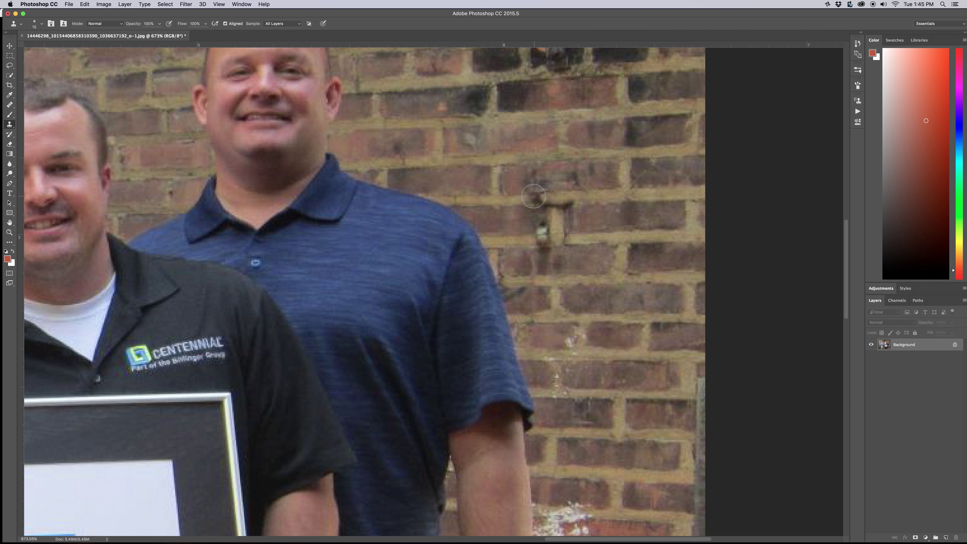
click(531, 199)
mouse_move(531, 199)
mouse_down()
mouse_move(558, 199)
mouse_move(570, 226)
mouse_move(557, 209)
mouse_up()
click(556, 216)
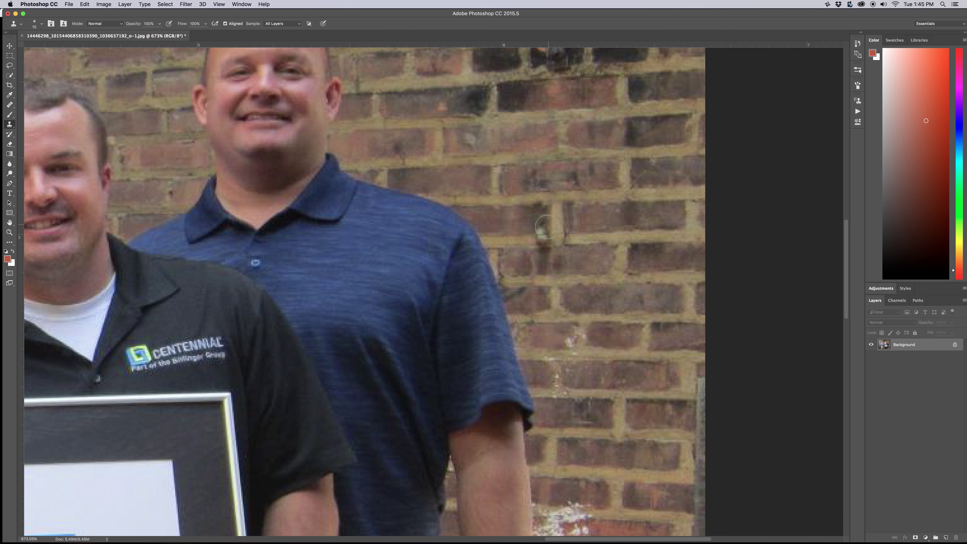
click(542, 230)
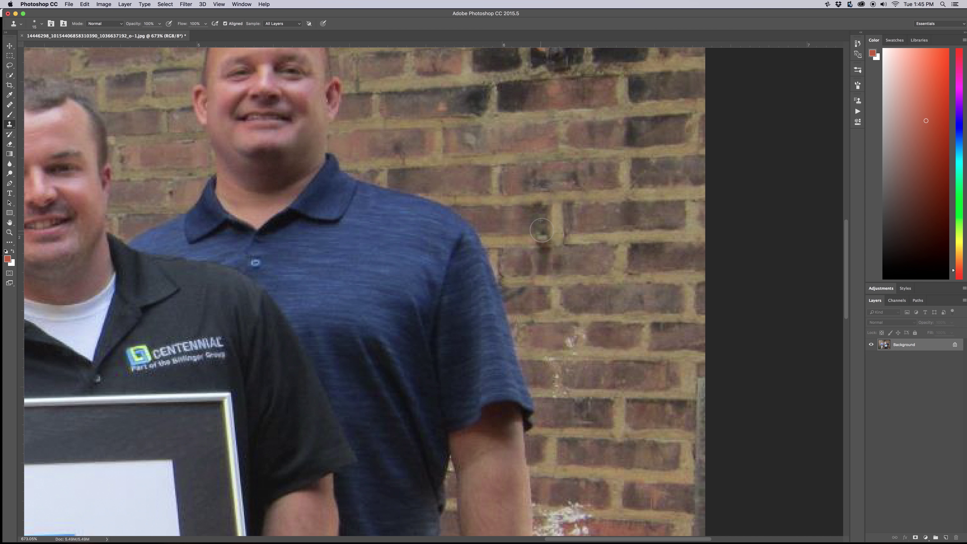
Clone mortar over the leftover dark marks where the hook fixture's lower end meets the brick joint
alt+click(557, 237)
click(549, 241)
click(539, 239)
click(539, 239)
click(539, 243)
click(566, 239)
Clone black brick texture over the round fixture on the dark brick above and beside the navy-polo man's head
drag(578, 247, 565, 368)
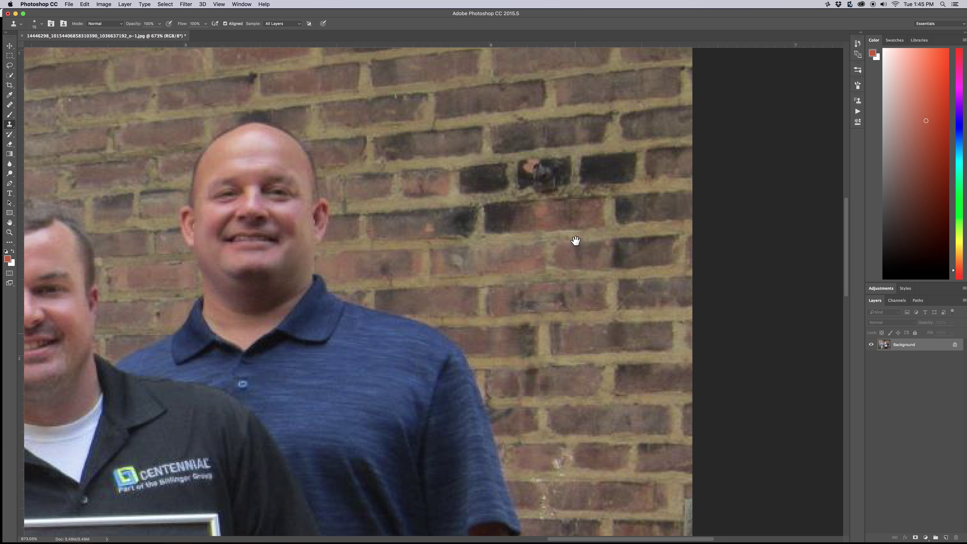
alt+click(614, 181)
mouse_move(554, 186)
mouse_down()
mouse_move(536, 168)
mouse_move(552, 178)
mouse_up()
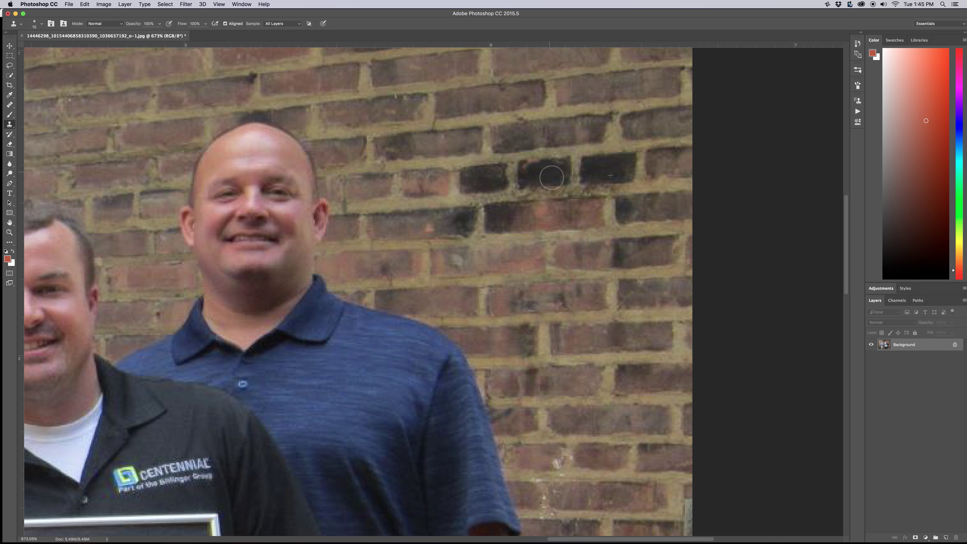
scroll(570, 141, down, 5)
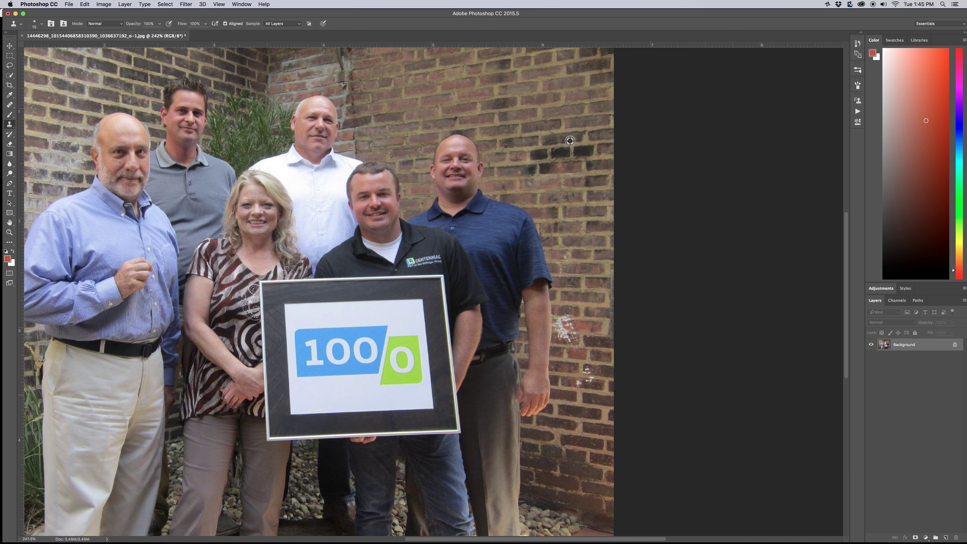
scroll(570, 141, down, 2)
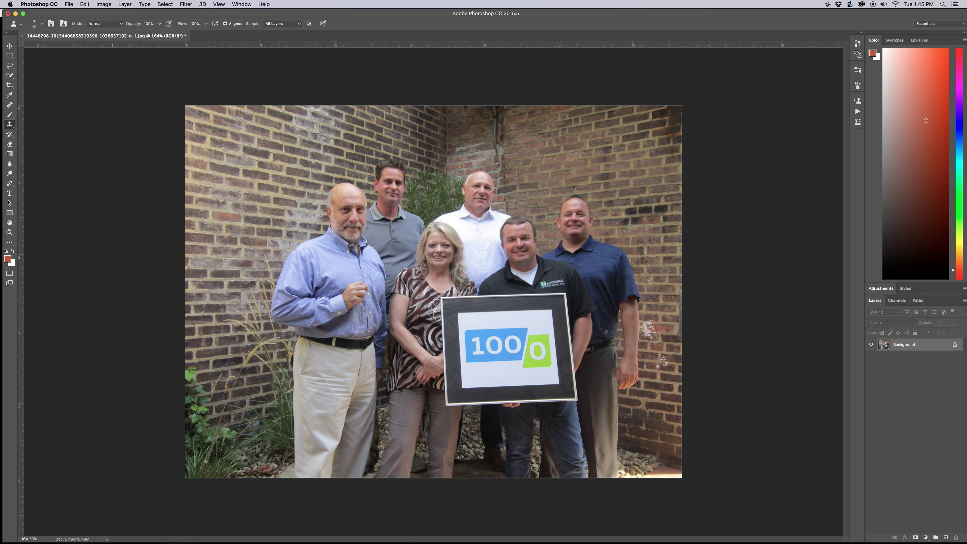
Clone clean red brick and mortar over the upper part of the white paint splatter beside the navy-polo man's arm
key(z)
drag(649, 342, 682, 339)
key(alt+super+z)
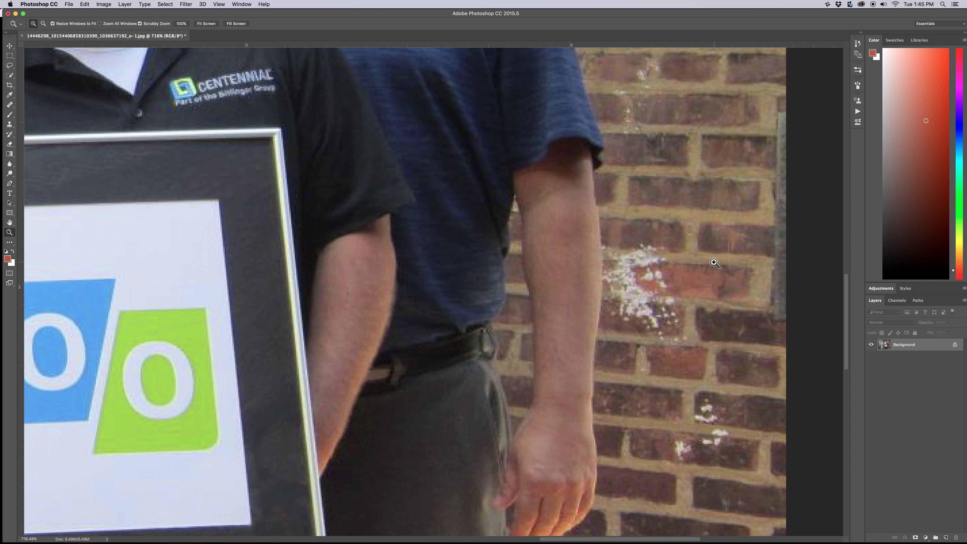
key(s)
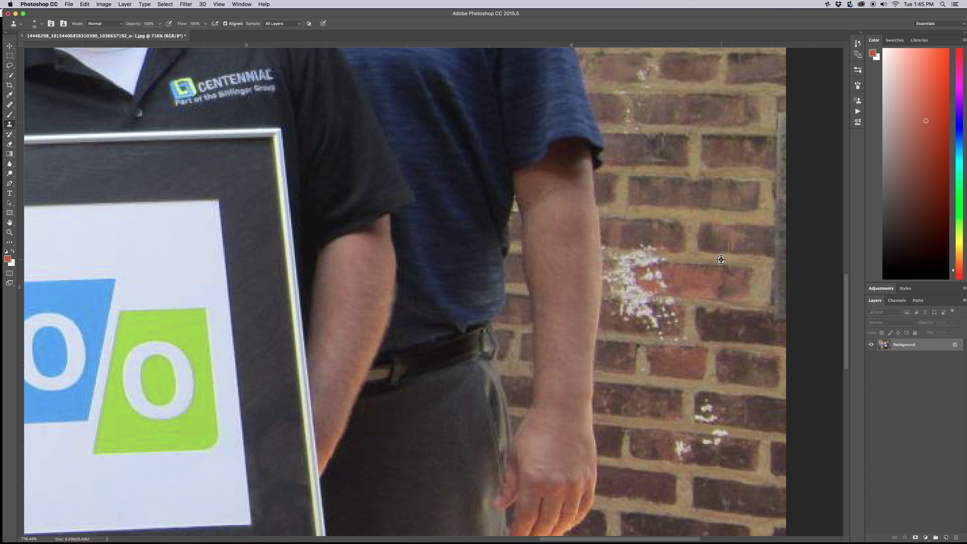
alt+click(721, 260)
mouse_move(654, 256)
mouse_down()
mouse_move(626, 256)
mouse_move(663, 279)
mouse_move(623, 269)
mouse_move(614, 283)
mouse_move(629, 284)
mouse_move(614, 275)
mouse_up()
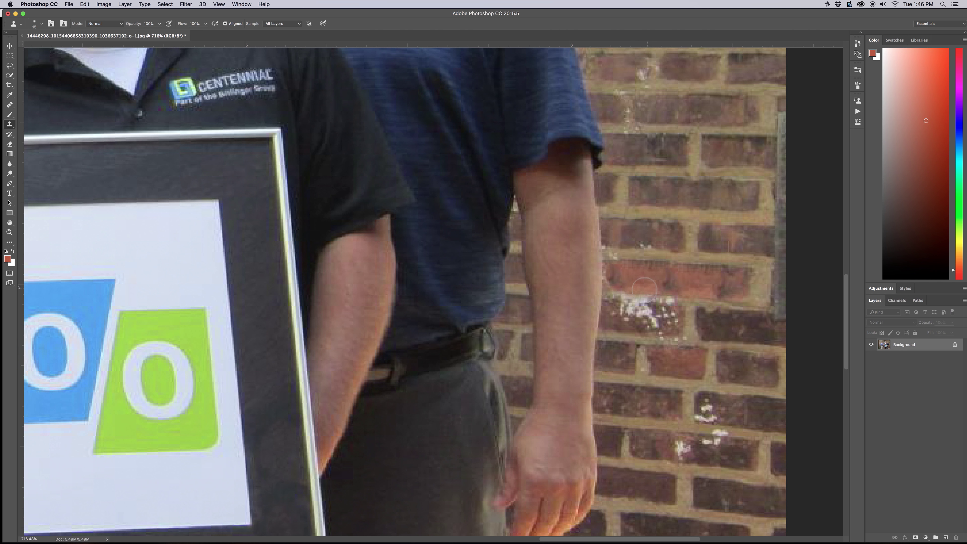
Clone brick and mortar over the lower part of the large white paint splatter
alt+click(702, 338)
mouse_move(665, 342)
mouse_down()
mouse_move(662, 321)
mouse_move(640, 314)
mouse_up()
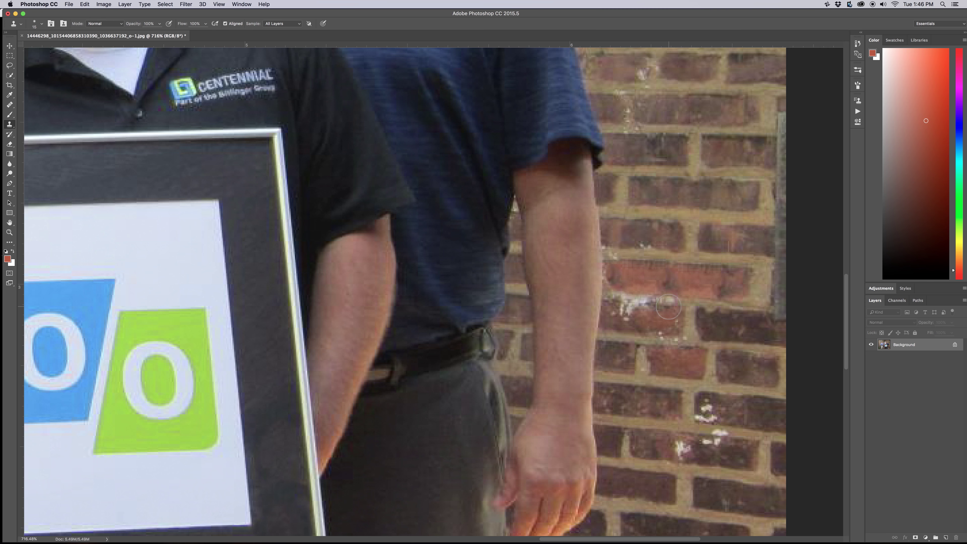
drag(670, 304, 626, 312)
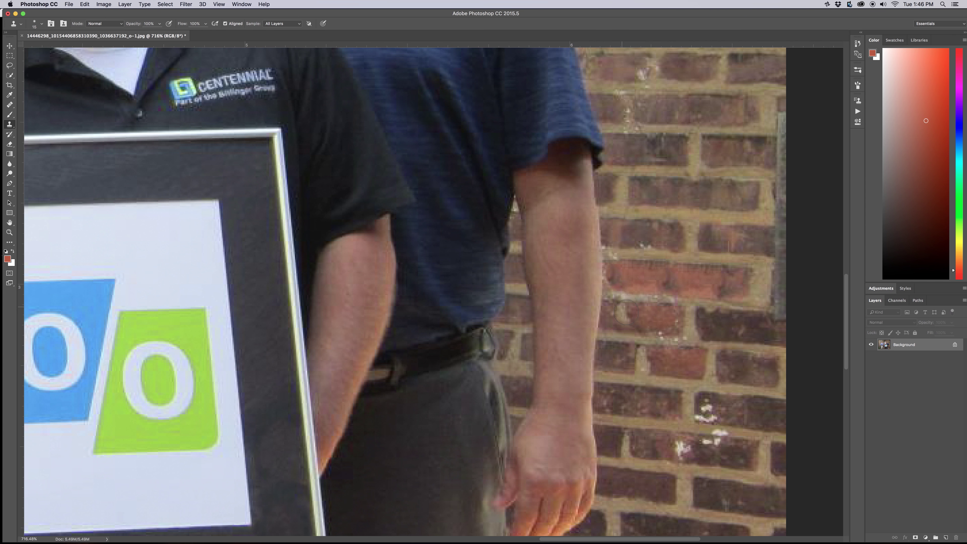
Clone brick texture over the white paint spots on the dark brick below the large splatter
alt+click(660, 318)
click(708, 400)
click(708, 409)
click(712, 415)
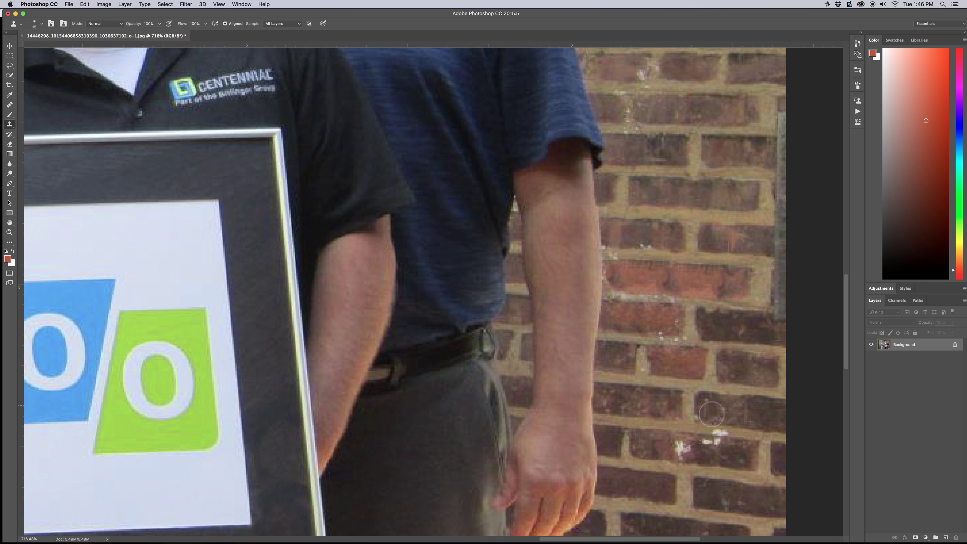
Clone brick and mortar over the last white paint spots on the brick row beside the man's hand
alt+click(737, 457)
click(706, 444)
click(684, 448)
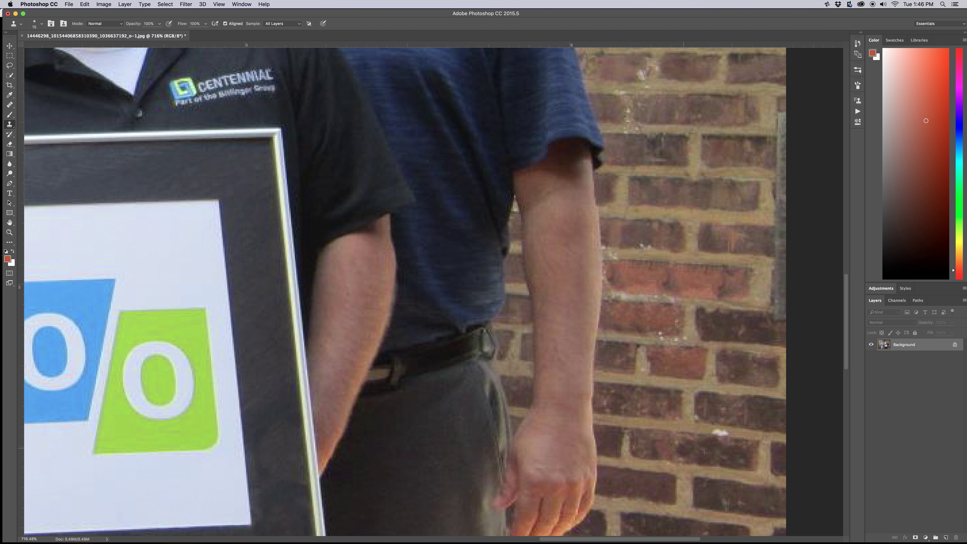
alt+click(749, 439)
click(712, 435)
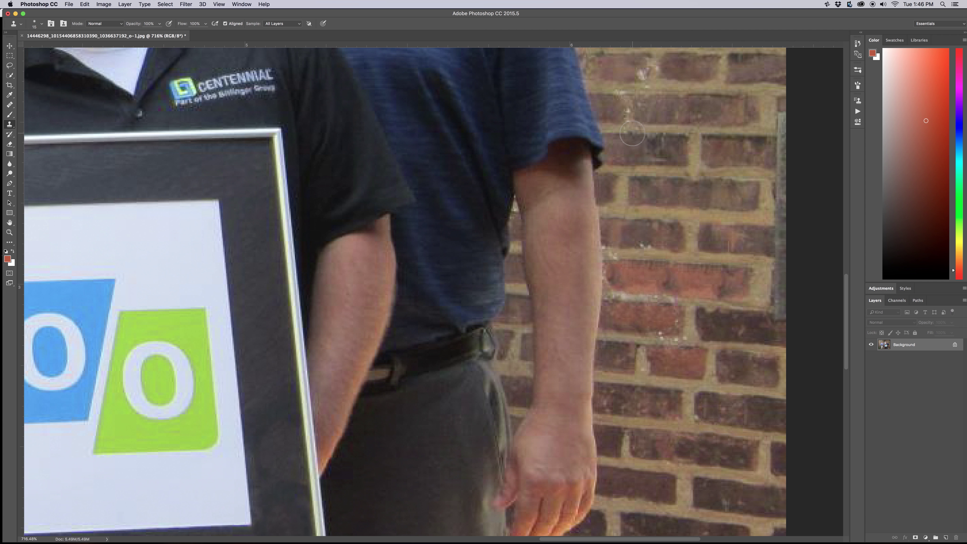
scroll(632, 133, down, 3)
scroll(632, 133, down, 4)
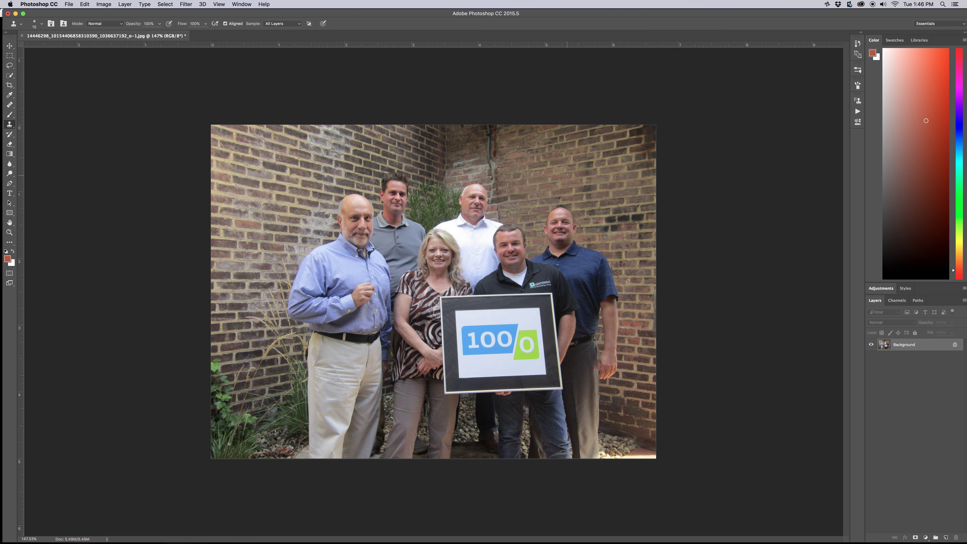
Clone clean brick and mortar over the red streak running down the wall beside the conduit, above the white-shirted man
key(z)
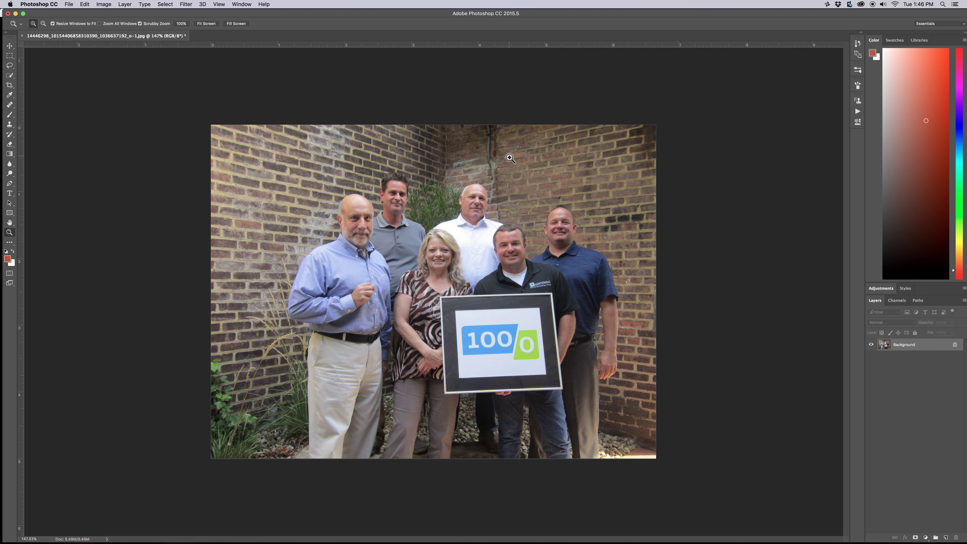
drag(505, 161, 526, 249)
key(space)
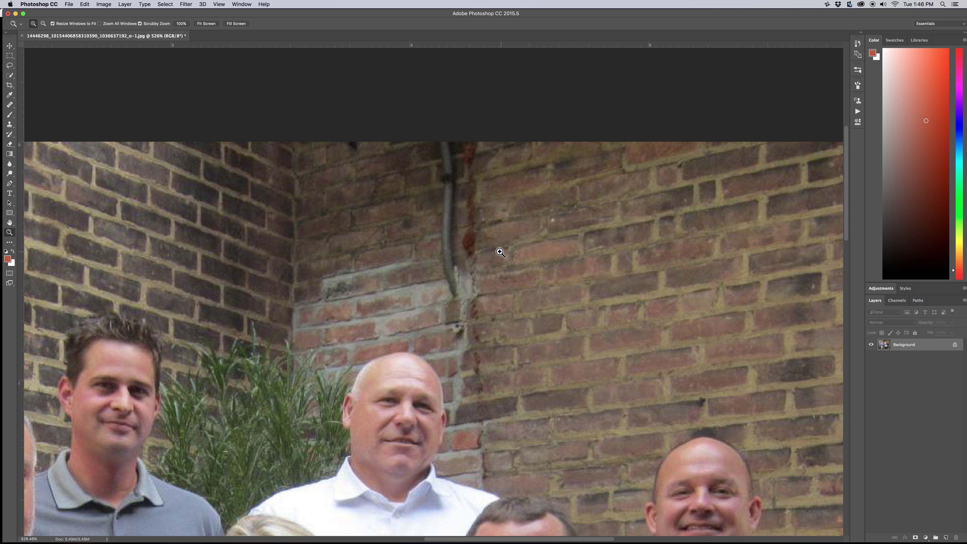
key(alt)
alt+click(495, 249)
key(s)
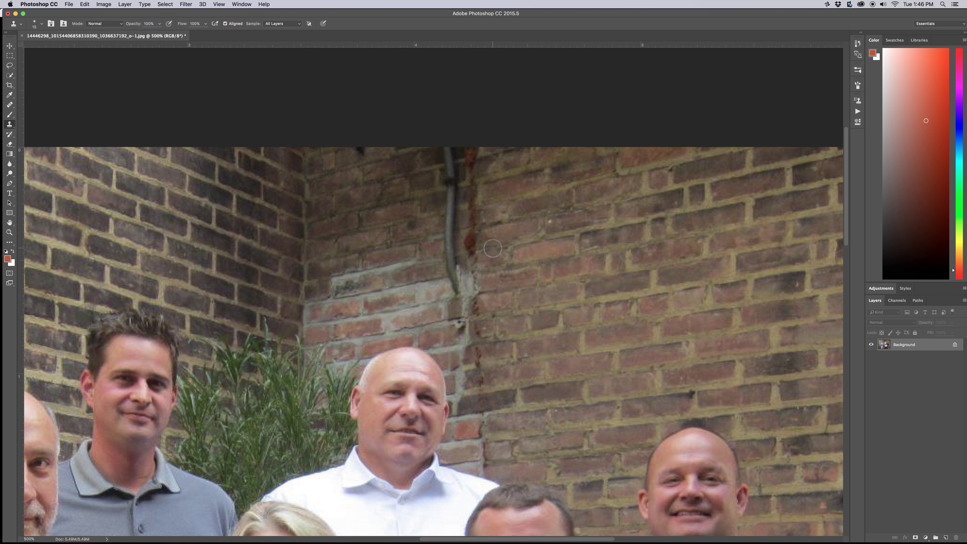
key(alt)
alt+click(495, 247)
click(473, 247)
drag(473, 247, 475, 202)
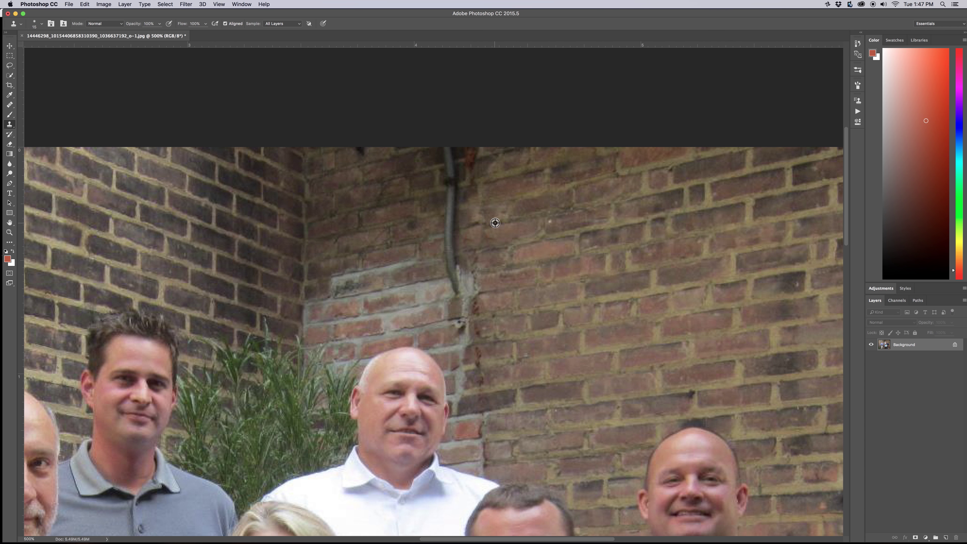
alt+click(494, 223)
alt+click(491, 224)
scroll(511, 280, down, 1)
scroll(511, 280, down, 10)
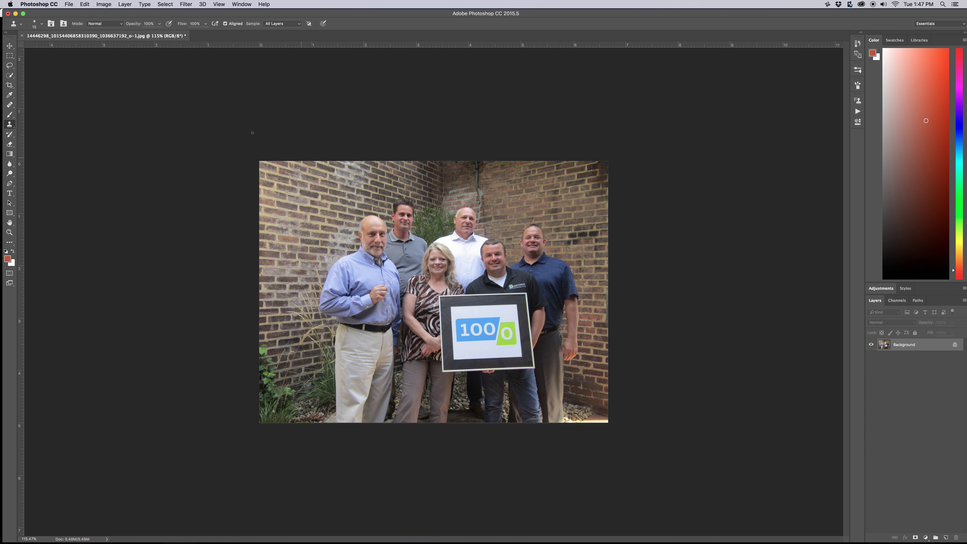
Save and close the retouched photo, and switch to Lightroom with the edited TIFF selected
click(8, 14)
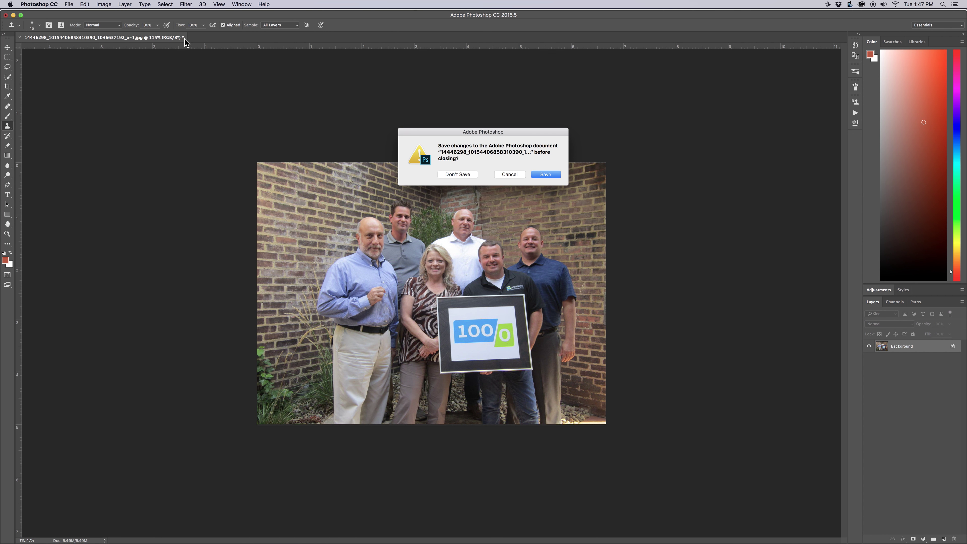
click(546, 174)
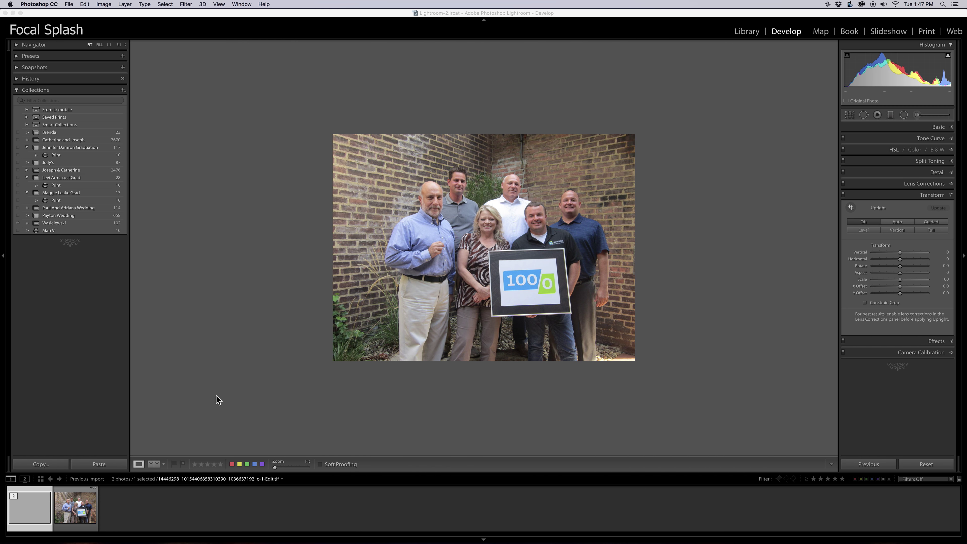
click(80, 501)
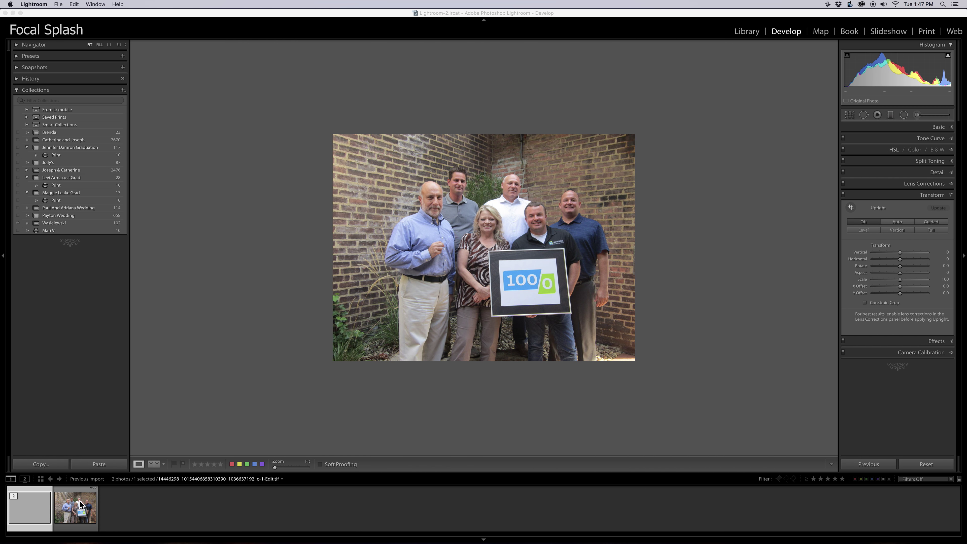
click(38, 512)
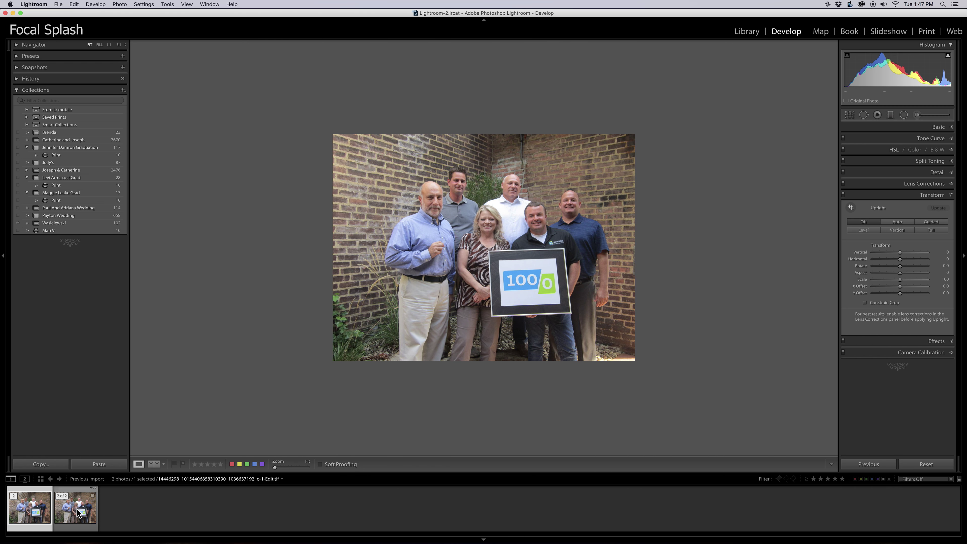
click(74, 510)
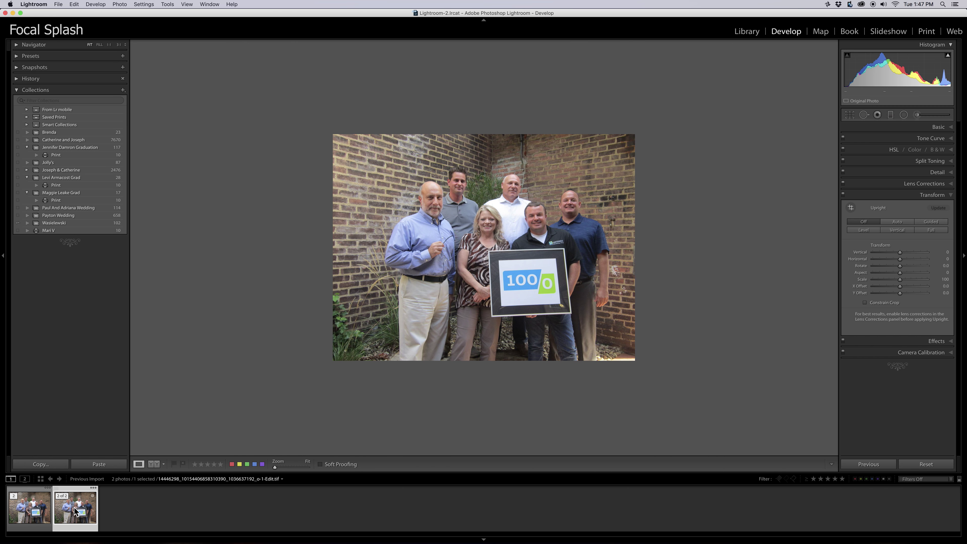
click(40, 512)
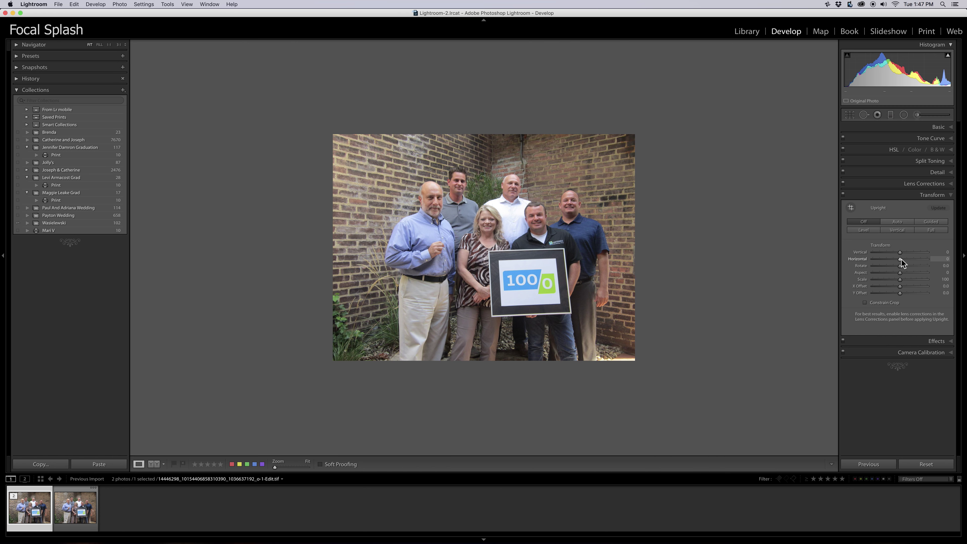
Correct the photo's perspective with a Horizontal transform of +16, Vertical at 0 and Constrain Crop enabled
drag(901, 259, 902, 260)
click(865, 303)
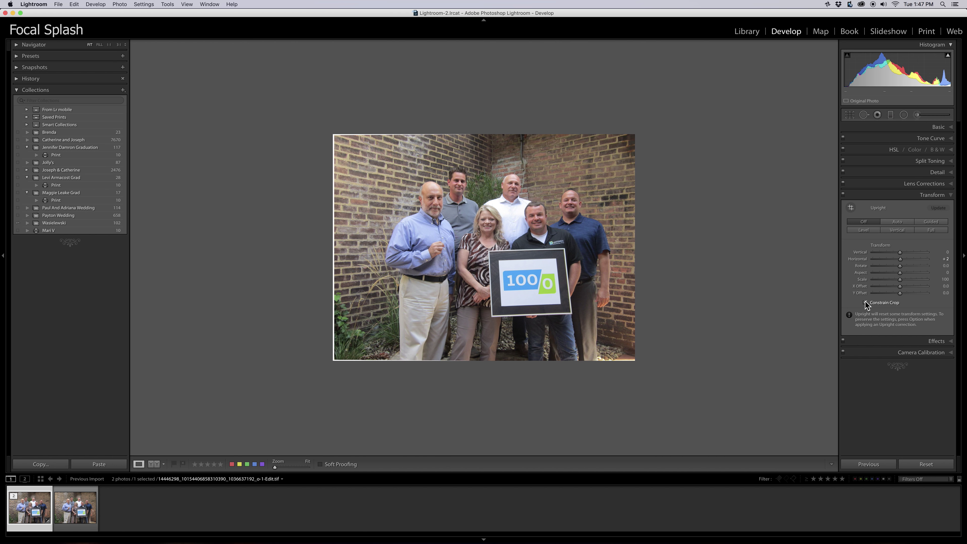
mouse_move(900, 253)
mouse_down()
mouse_move(905, 260)
mouse_move(891, 261)
mouse_move(905, 260)
mouse_up()
double_click(899, 253)
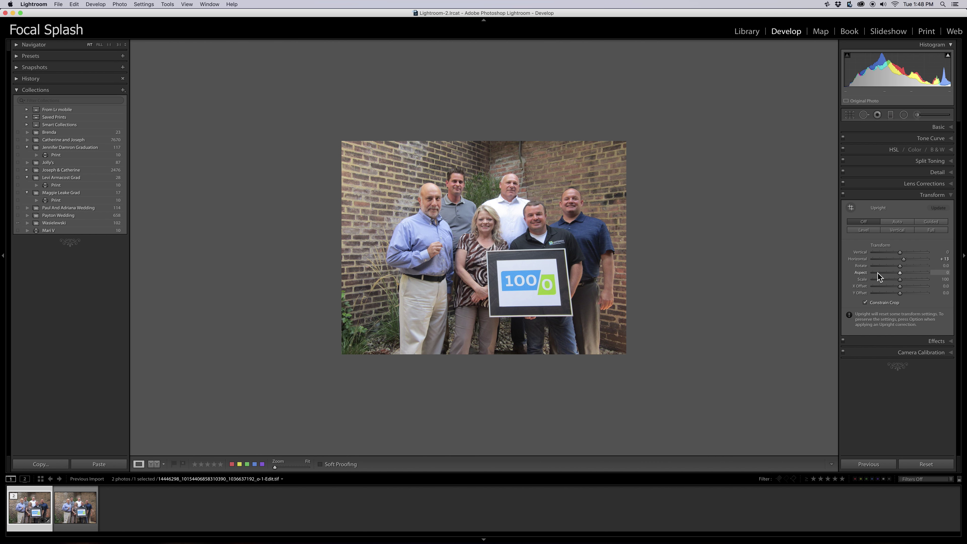
drag(903, 260, 904, 260)
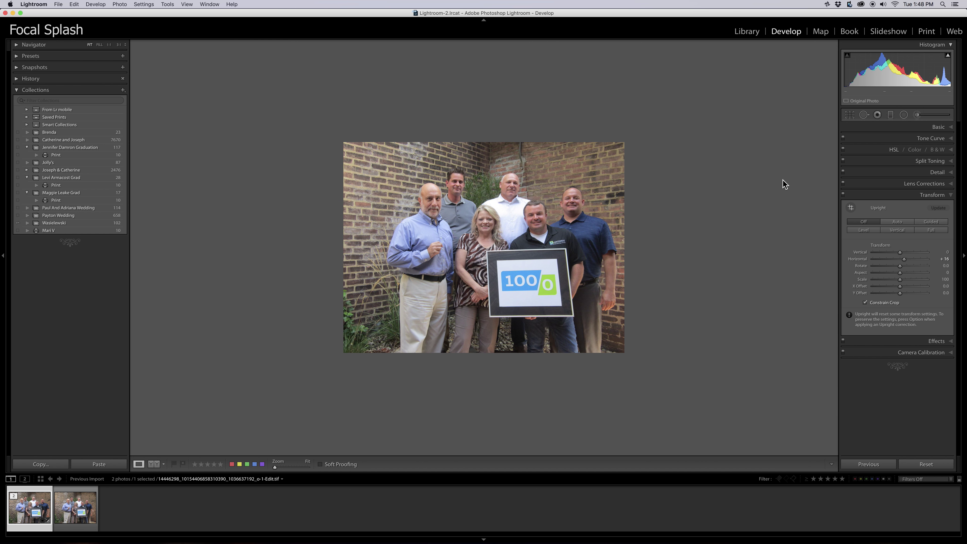
Crop the photo tighter around the group at its original aspect ratio, trimming wall from the edges and reframing vertically
click(850, 115)
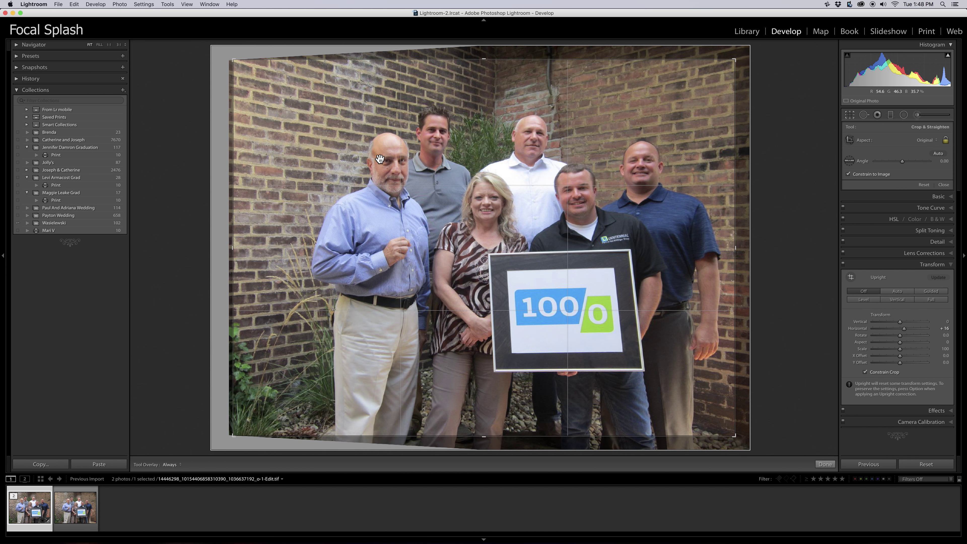
drag(230, 251, 260, 249)
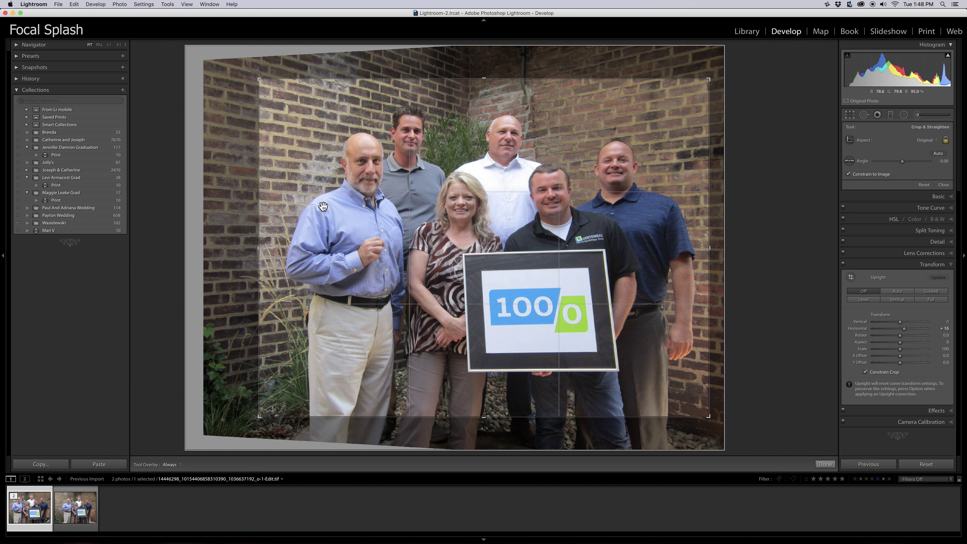
drag(486, 416, 488, 429)
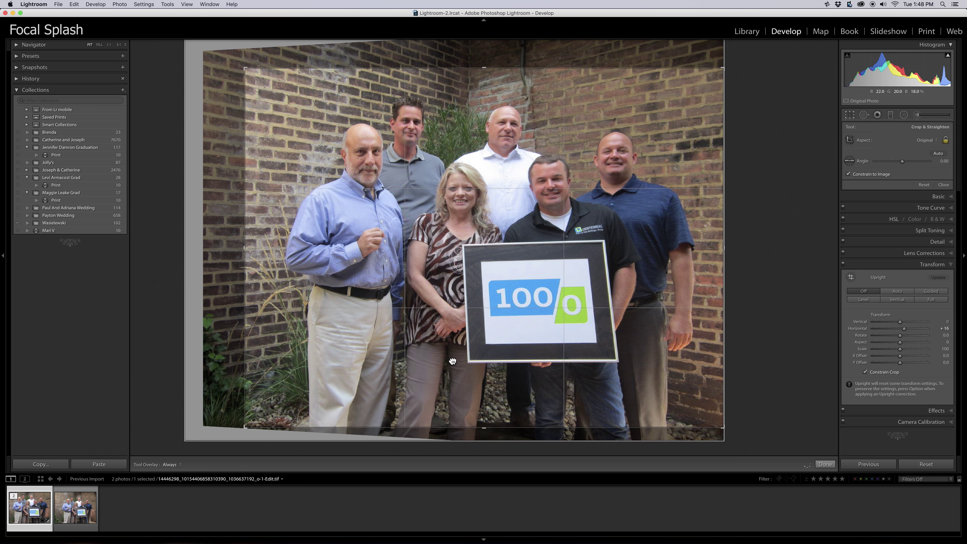
drag(453, 361, 453, 382)
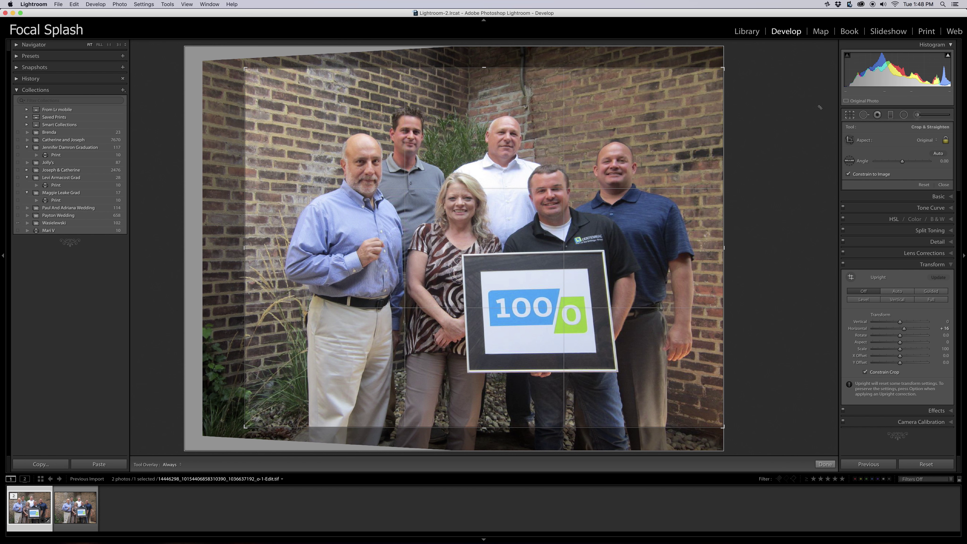
click(844, 113)
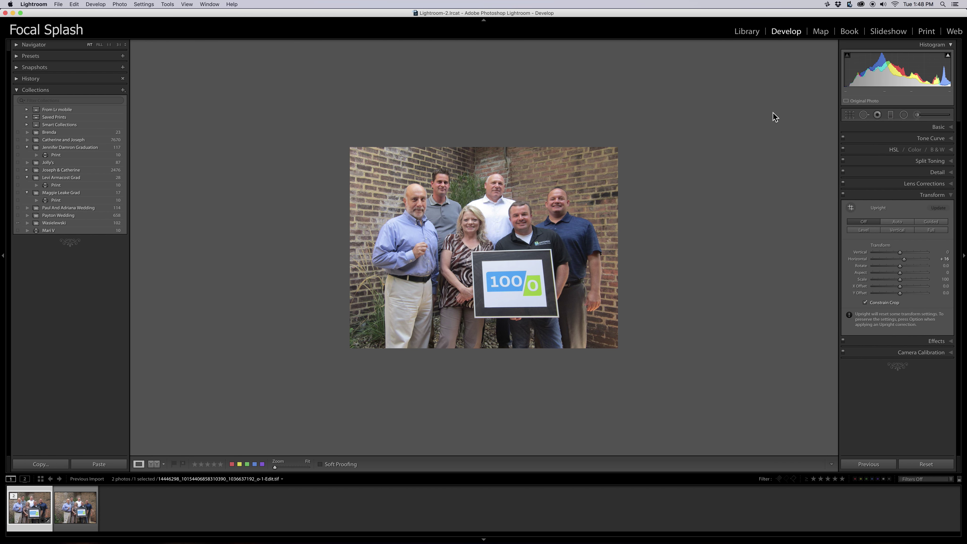